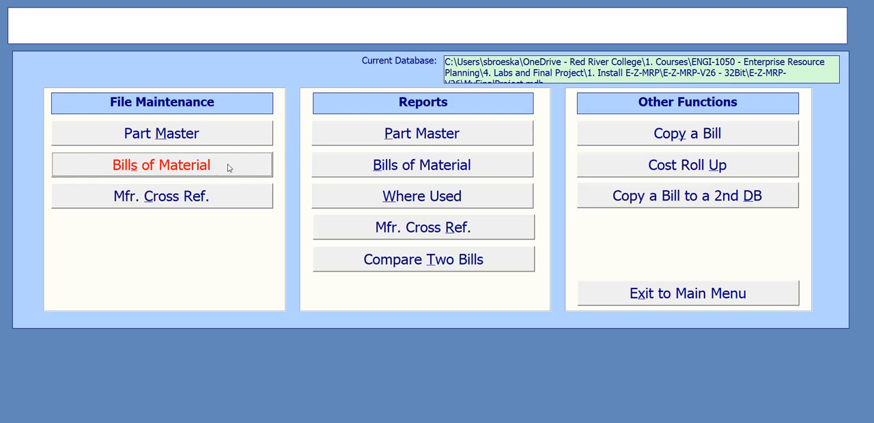
Step: Open bill of material maintenance and look up the Front Cover - 18x18 assembly, 254363-001
click(229, 167)
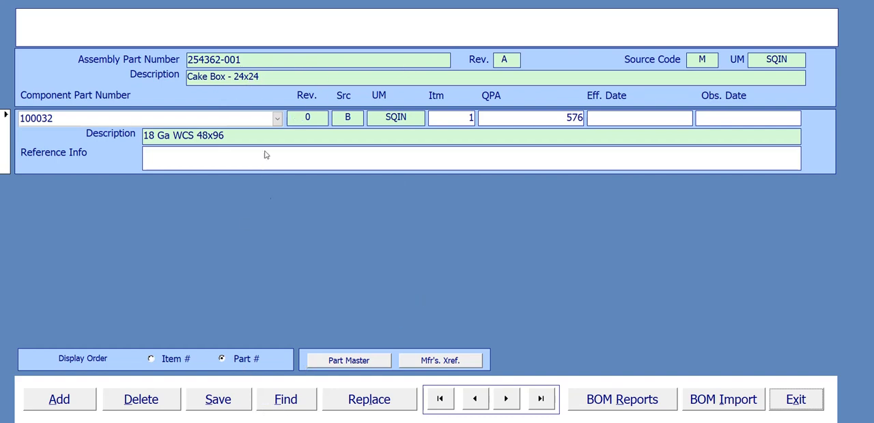
click(296, 406)
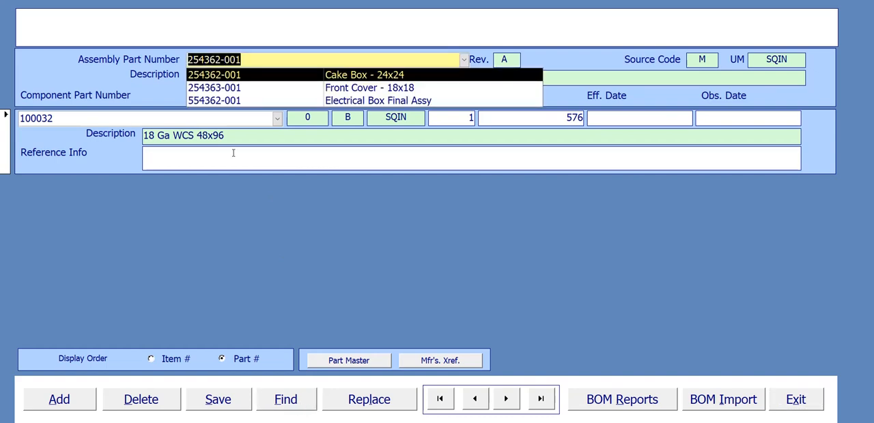
click(254, 88)
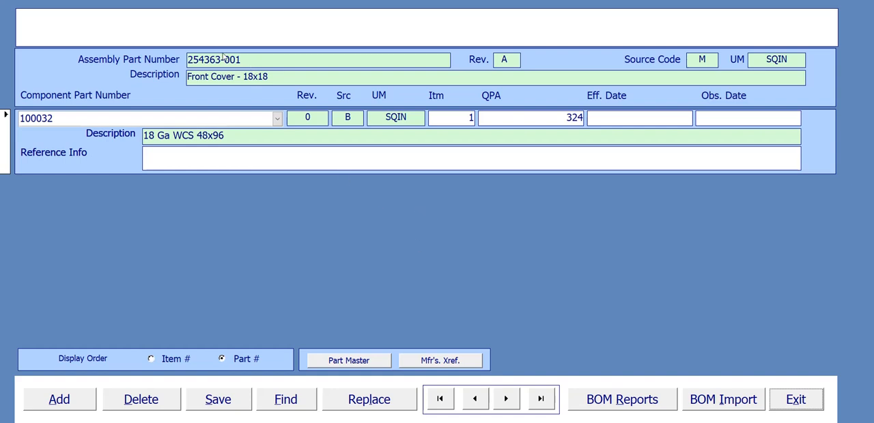
Step: Find assembly 554362-001, Electrical Box Final Assy, and start adding components to its bill
click(295, 404)
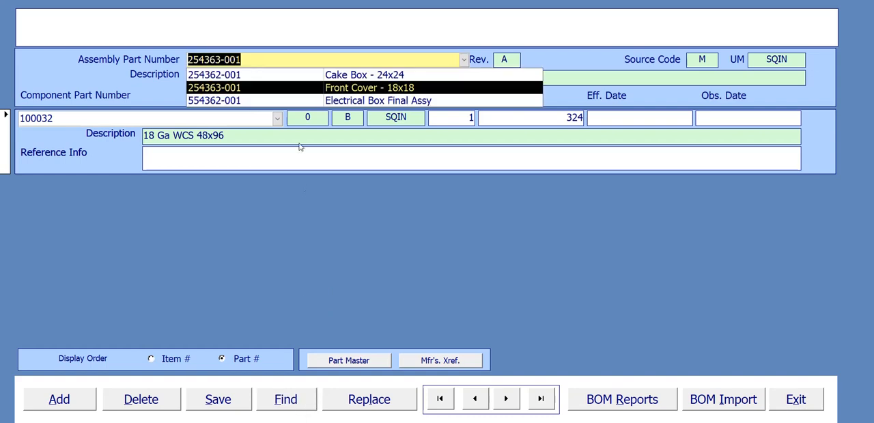
click(232, 101)
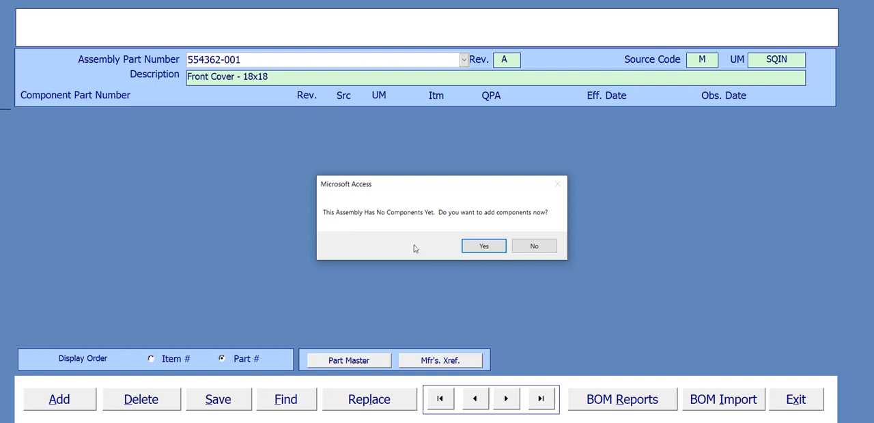
click(499, 248)
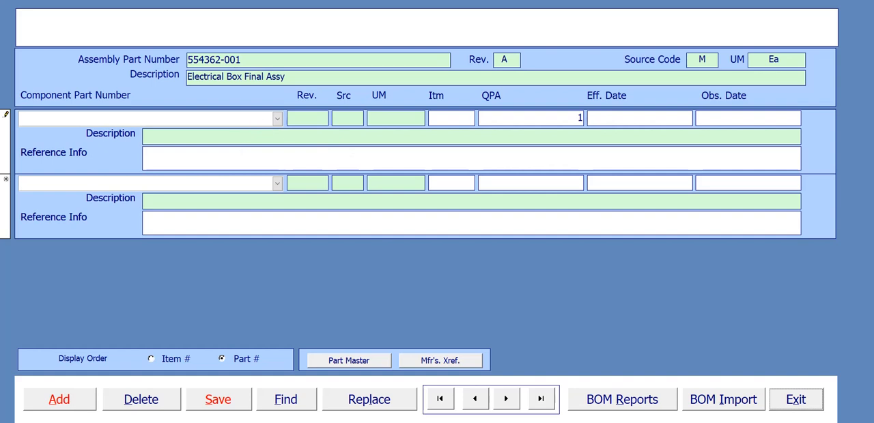
Step: Review the Electrical Box component structure and quantities in the PowerPoint slide, and return to the assembly's bill of material
click(668, 415)
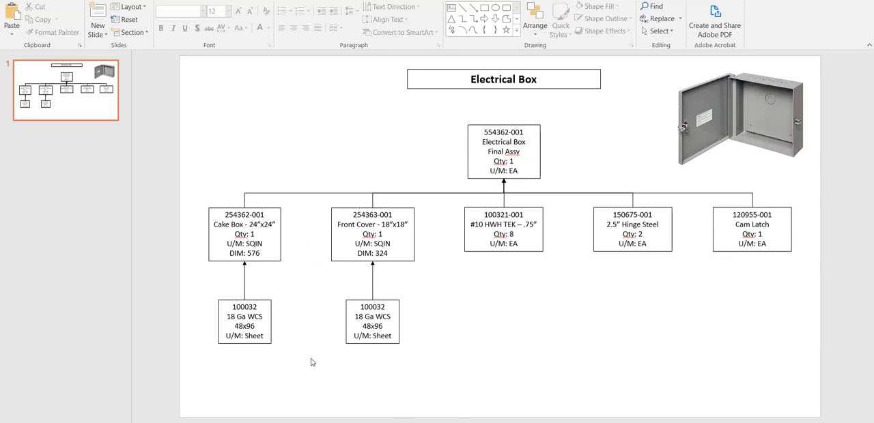
mouse_move(594, 422)
click(614, 422)
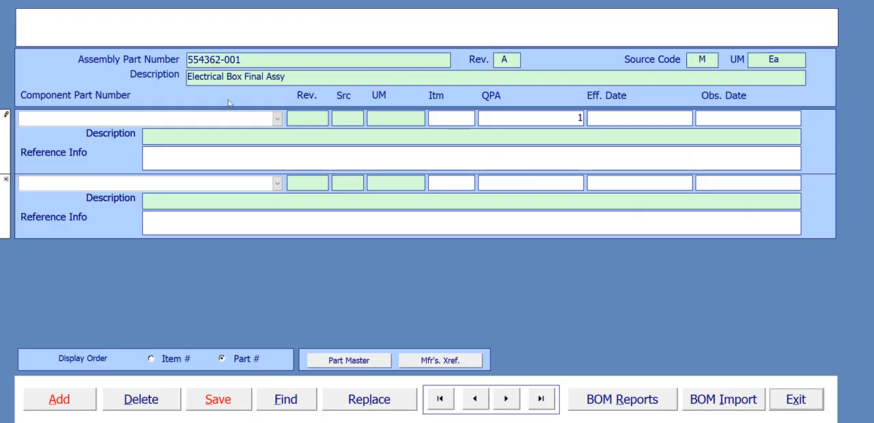
click(277, 120)
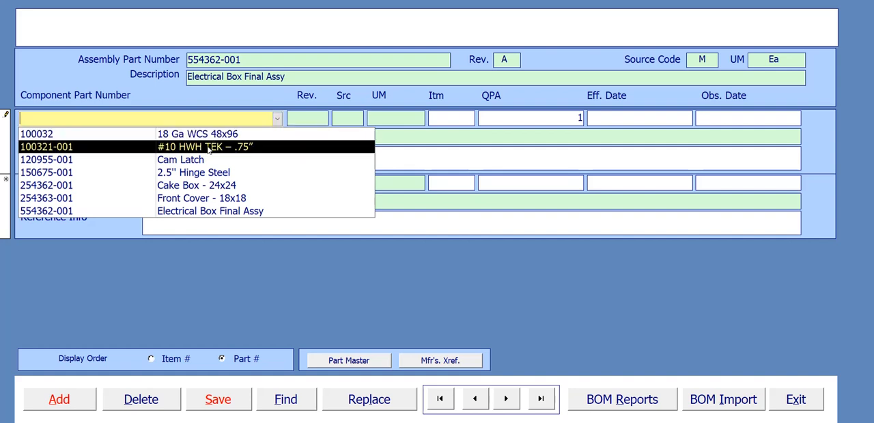
click(213, 187)
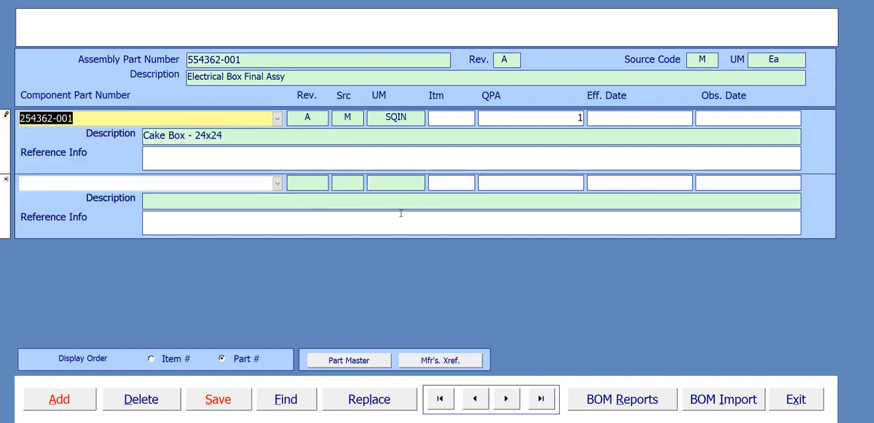
click(454, 117)
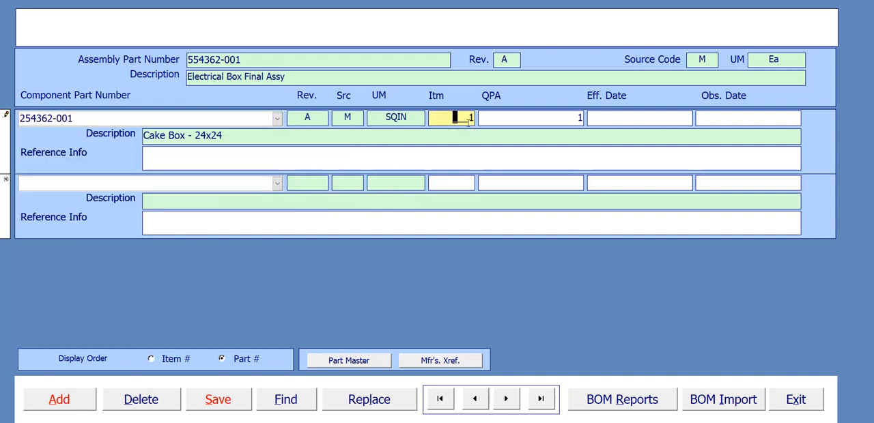
double_click(471, 117)
click(579, 117)
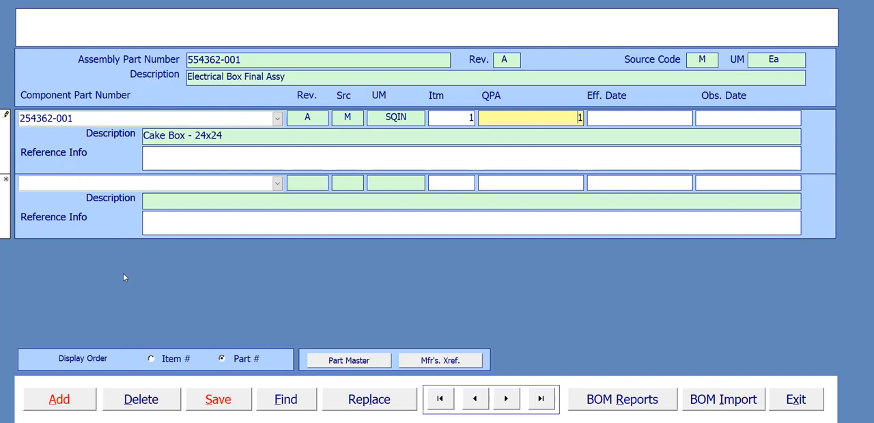
click(77, 401)
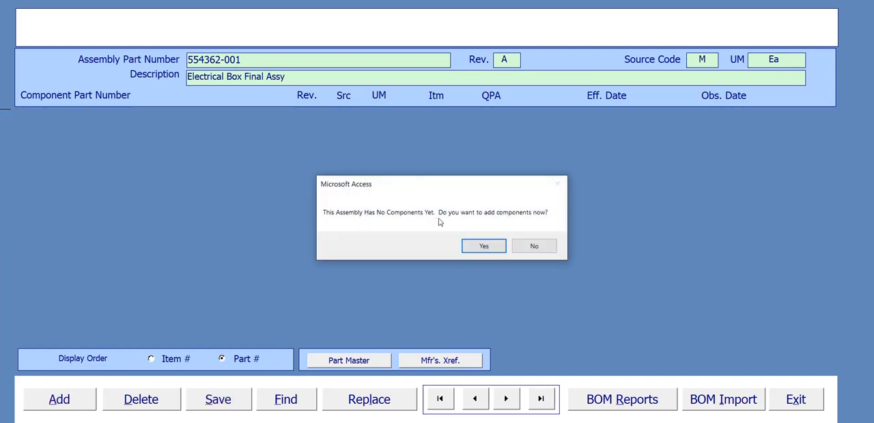
click(493, 247)
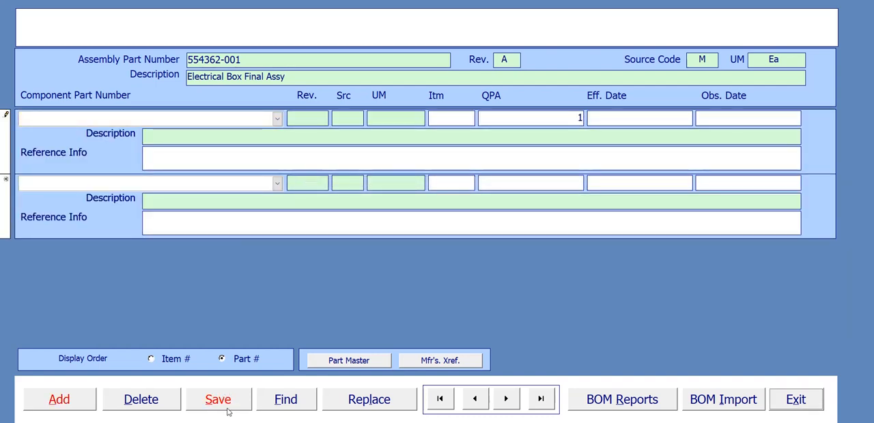
click(277, 118)
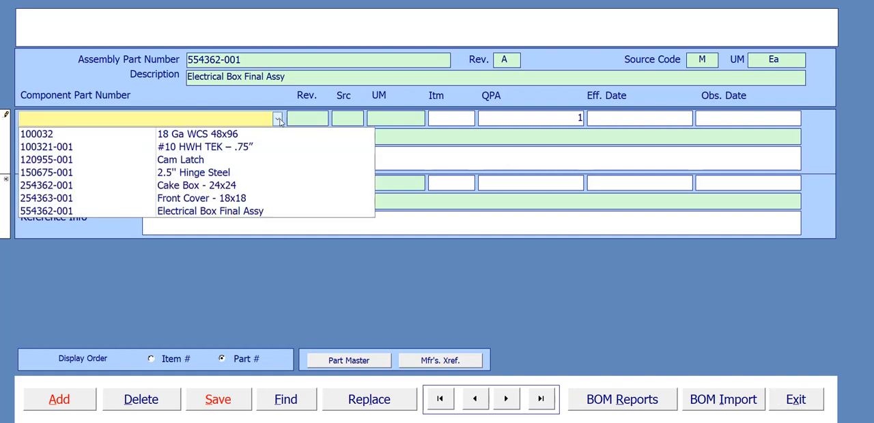
click(235, 189)
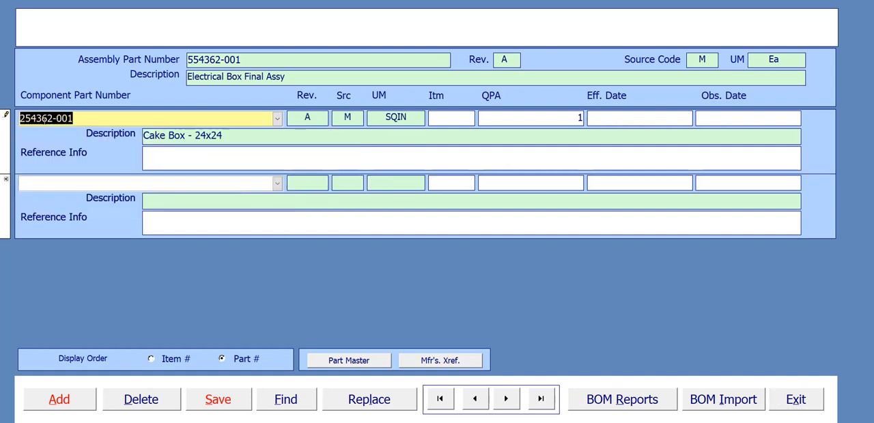
click(467, 117)
text(1)
click(582, 118)
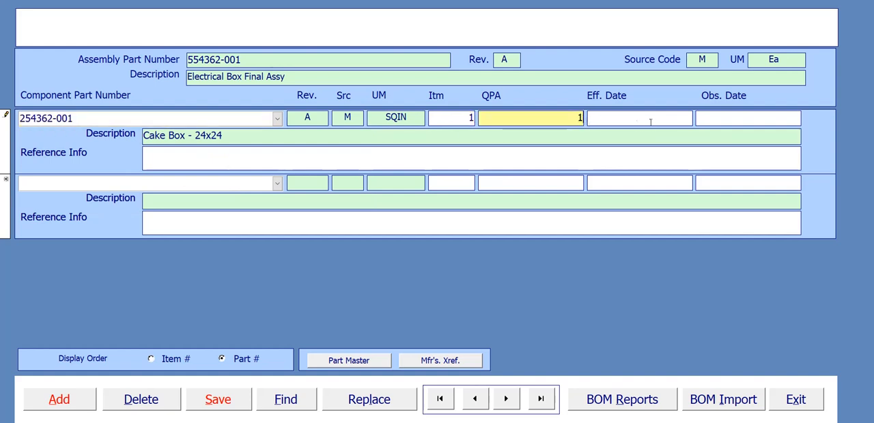
click(223, 403)
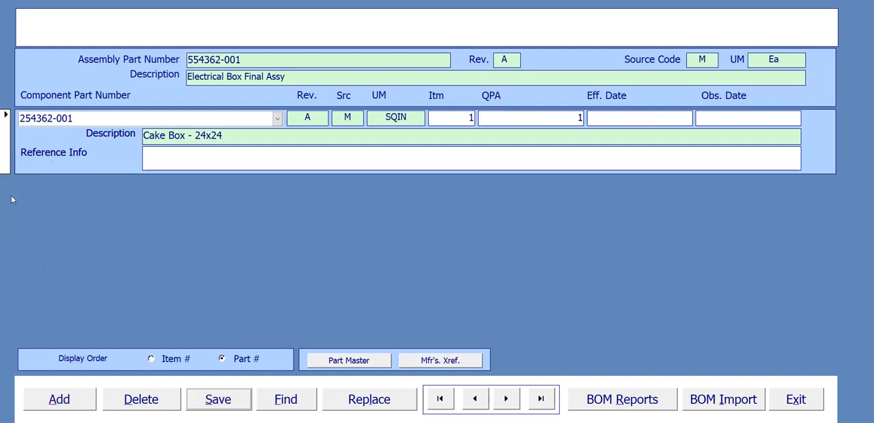
click(76, 403)
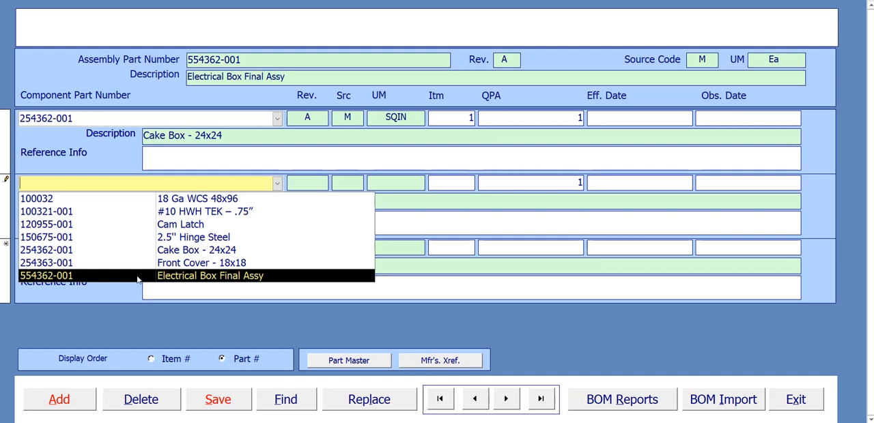
click(215, 268)
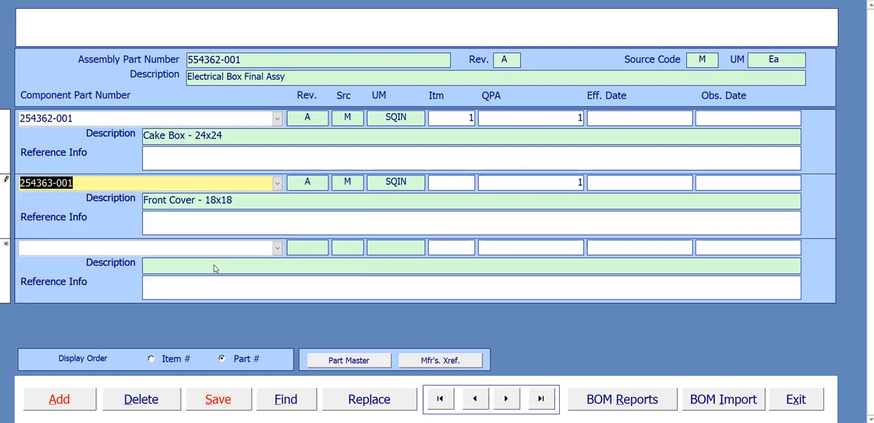
double_click(579, 183)
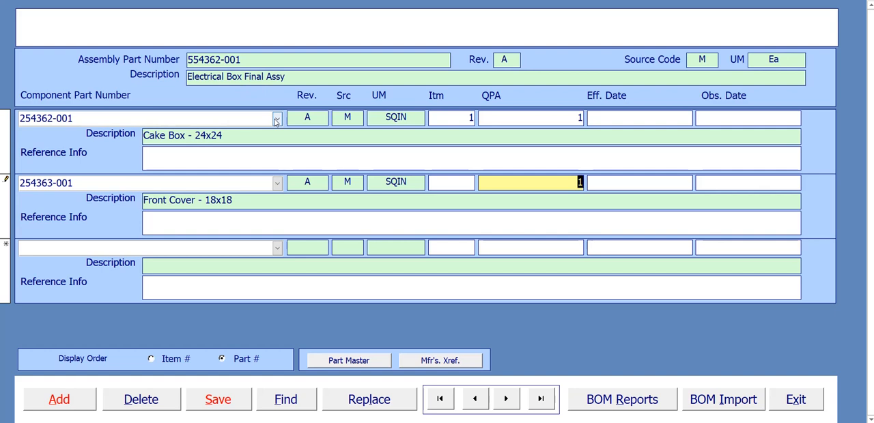
click(576, 119)
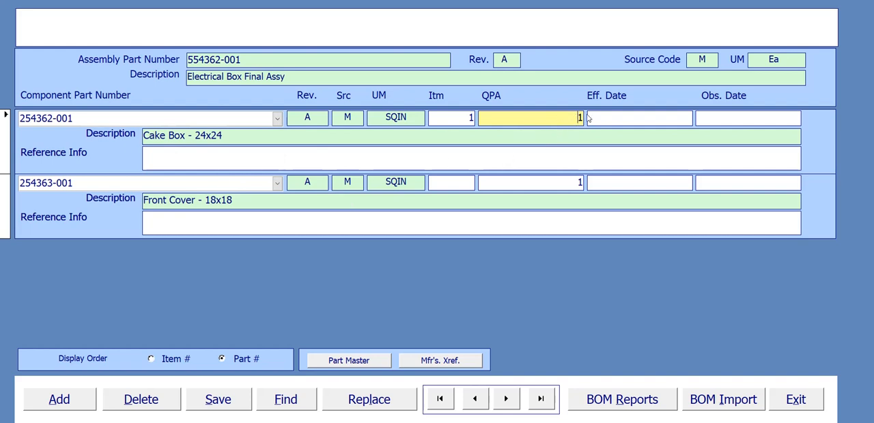
double_click(580, 182)
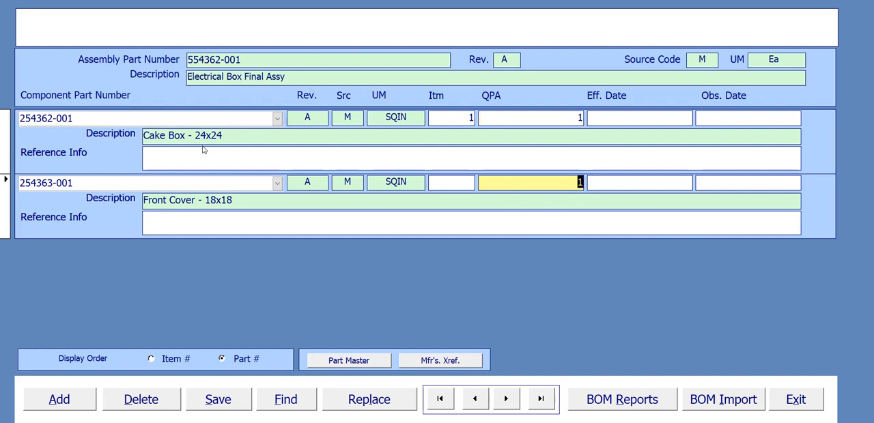
click(226, 397)
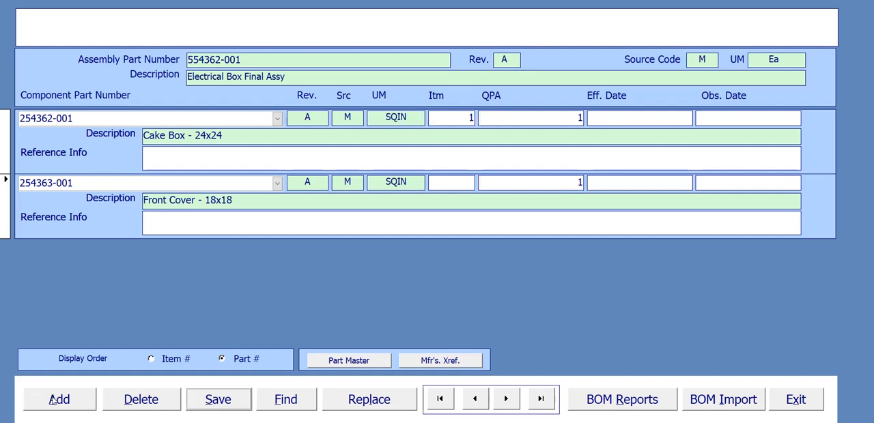
Step: Add the #10 HWH TEK – .75" screw (100321-001) as the third component, checking the structure diagram and setting QPA to 8
click(53, 400)
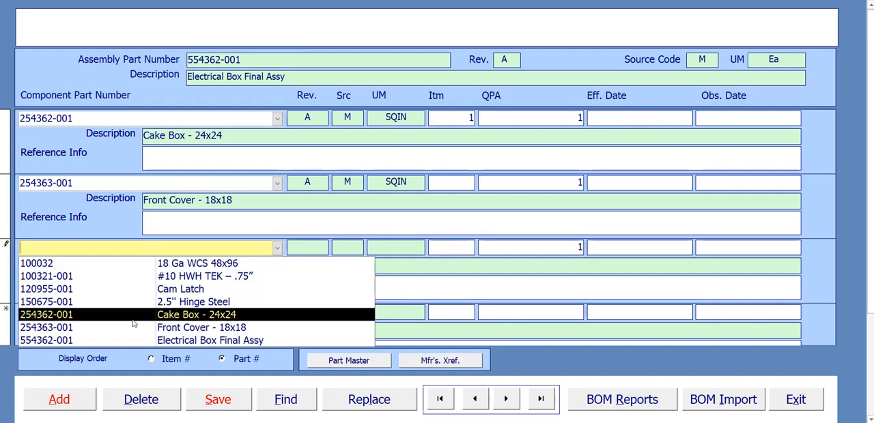
click(125, 279)
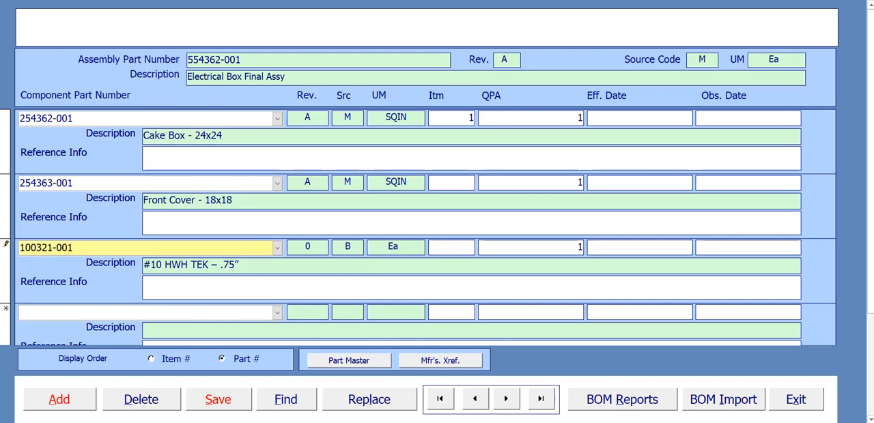
click(645, 421)
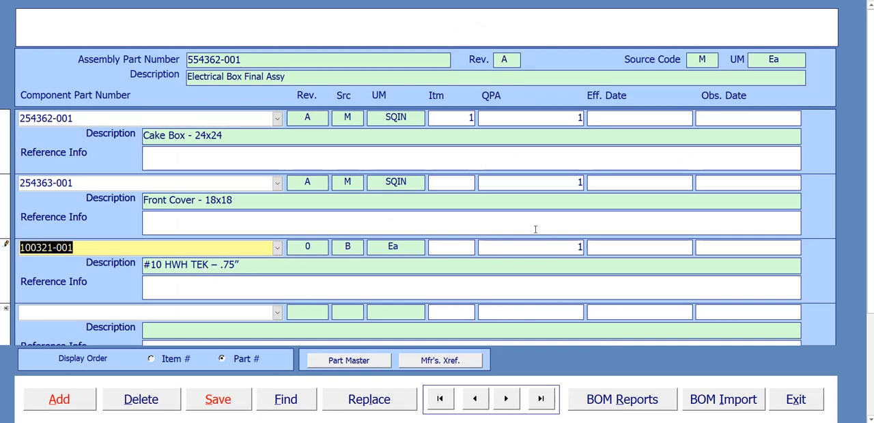
click(573, 247)
key(BackSpace)
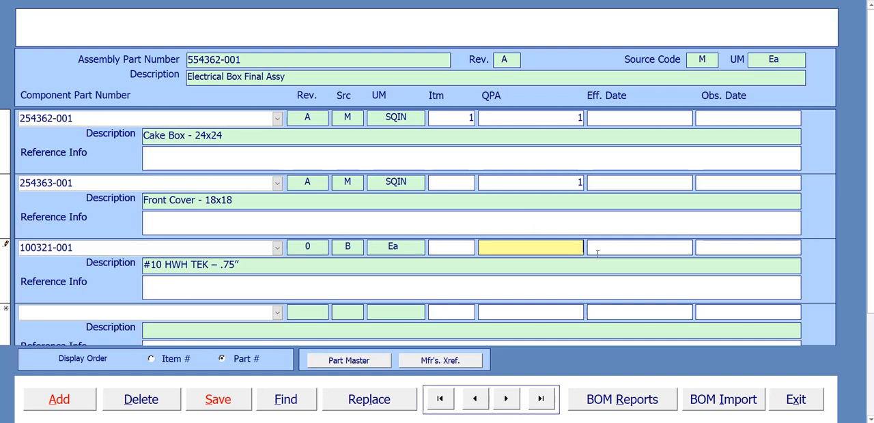
text(8)
Step: Number the Front Cover as item 2 and the #10 HWH TEK screw as item 3, and save the bill
click(465, 181)
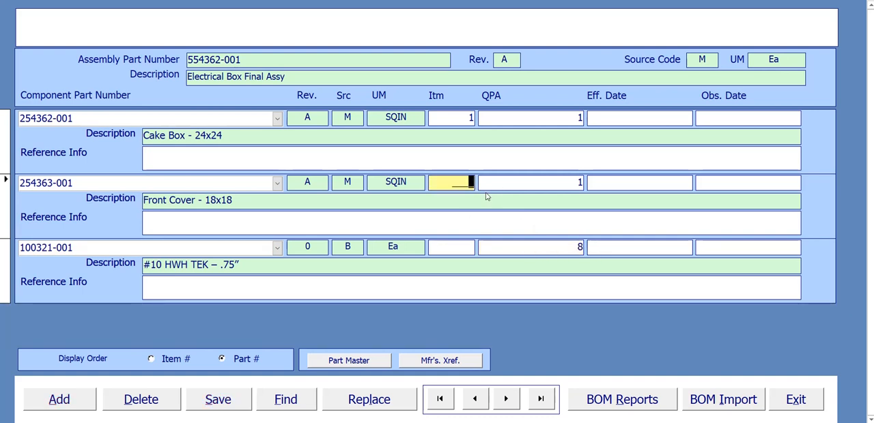
text(2)
click(469, 248)
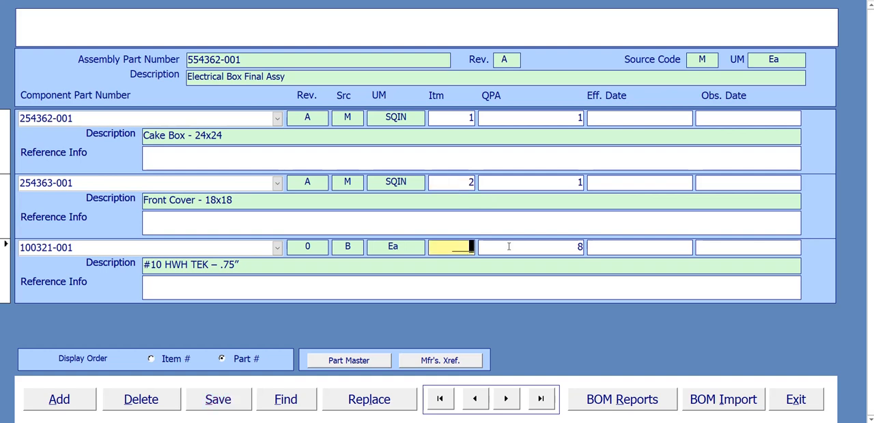
text(3)
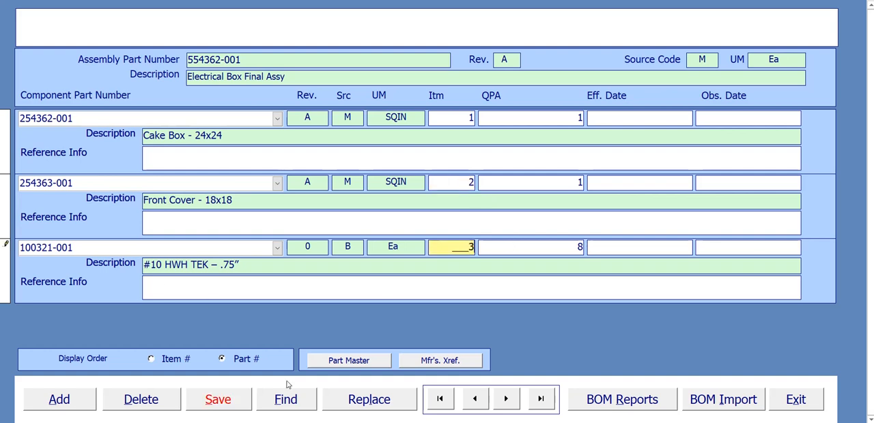
click(230, 401)
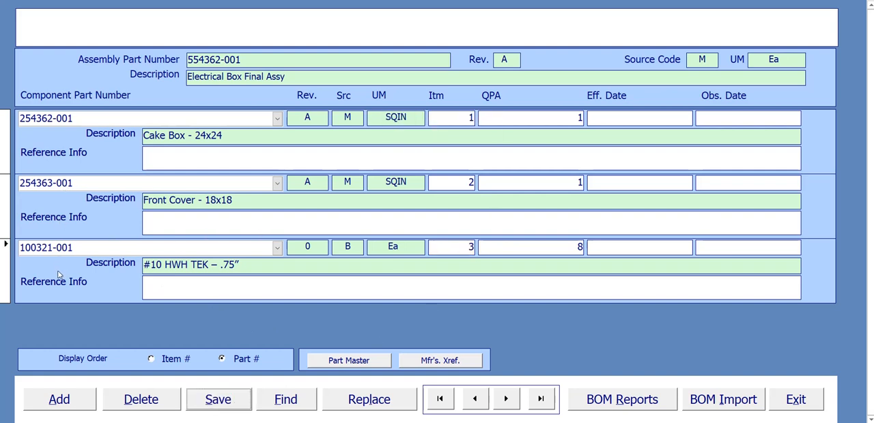
Step: Add 2.5" Hinge Steel (150675-001) as the fourth component with QPA 2, and save it
click(69, 400)
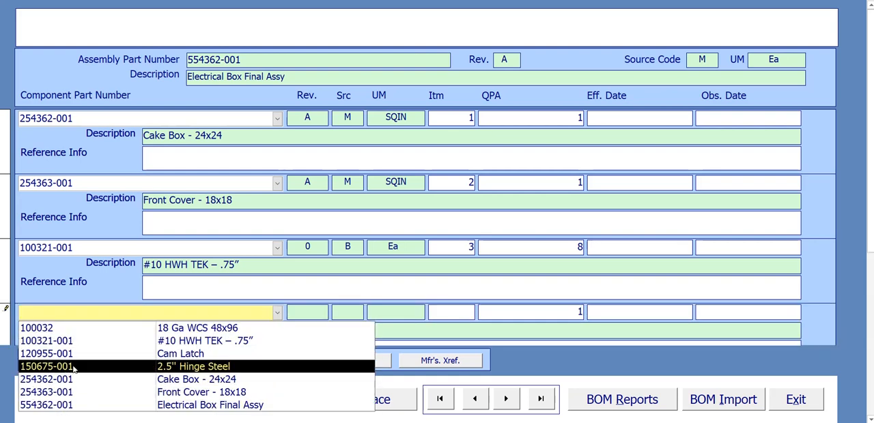
click(221, 373)
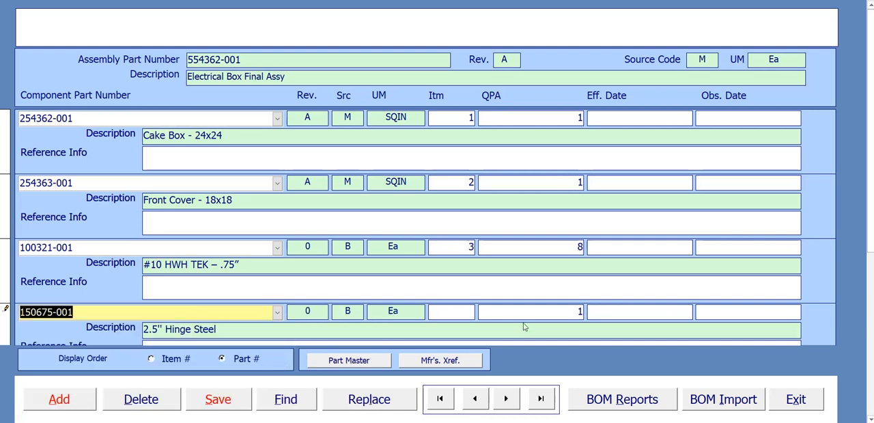
click(573, 311)
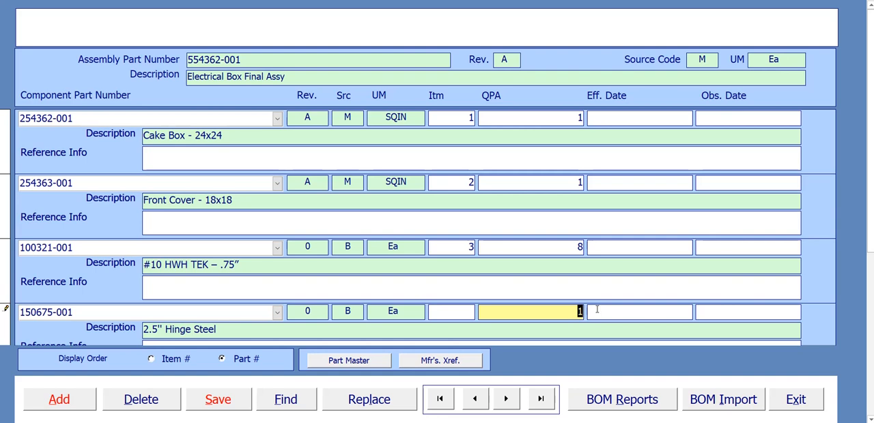
text(2)
click(217, 399)
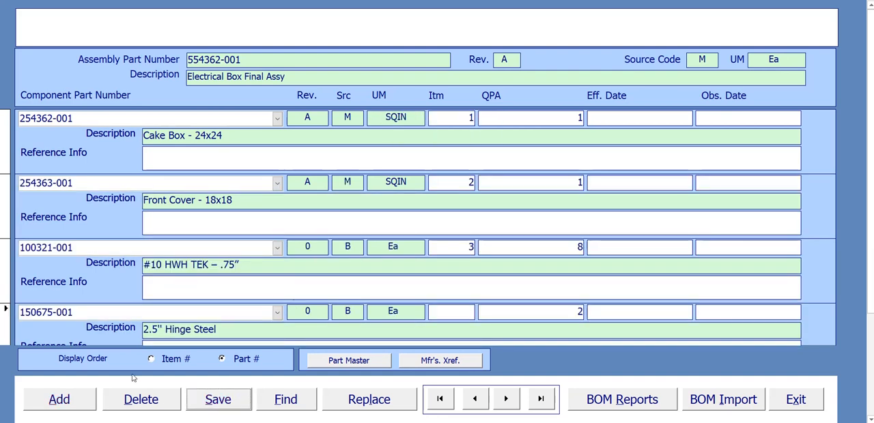
Step: Add Cam Latch (120955-001) with QPA 1, and save the bill with the hinge numbered as item 4 and the latch as item 5
click(68, 400)
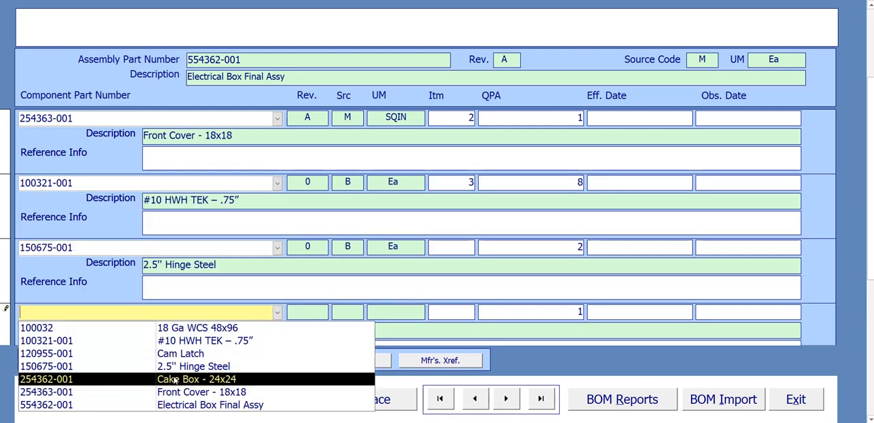
click(182, 355)
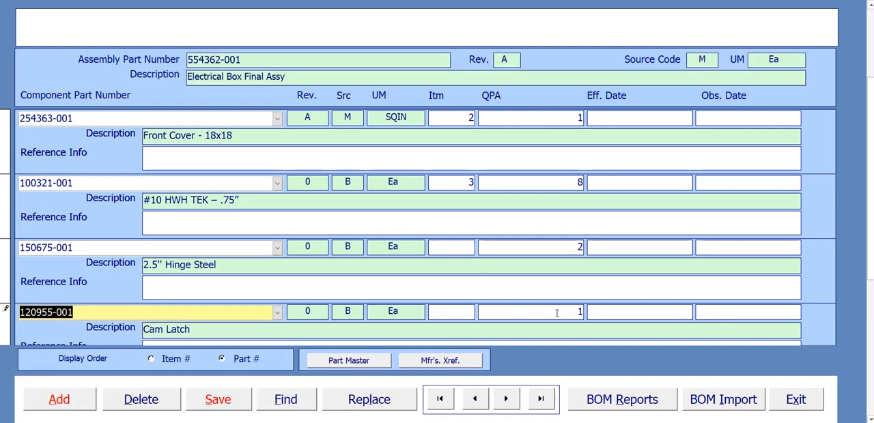
click(473, 246)
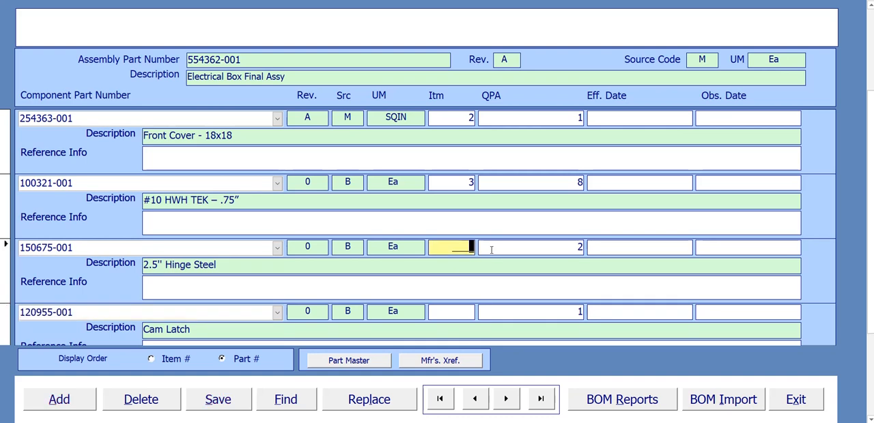
text(4)
click(471, 314)
text(5)
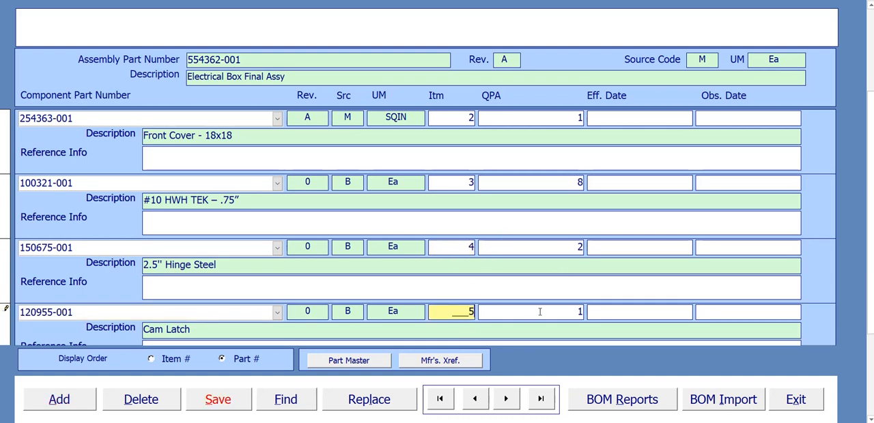
click(230, 398)
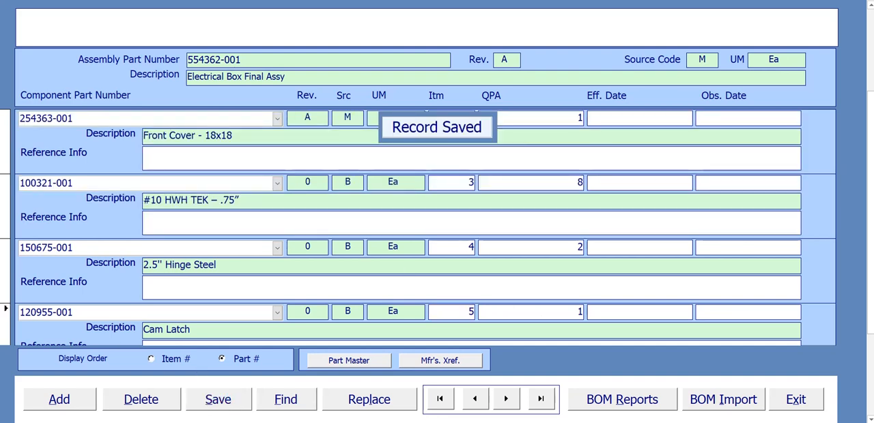
Step: Review the part numbers, item numbers and QPA values of all components in the assembly, and save the bill again
drag(871, 121, 869, 31)
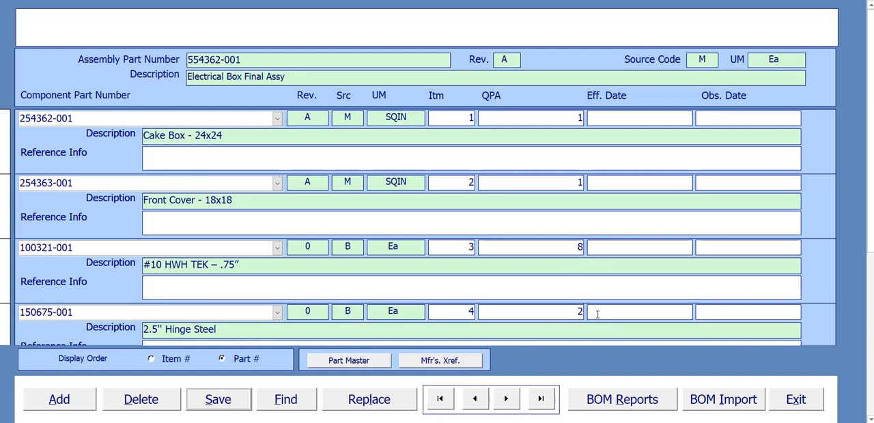
scroll(597, 314, down, 2)
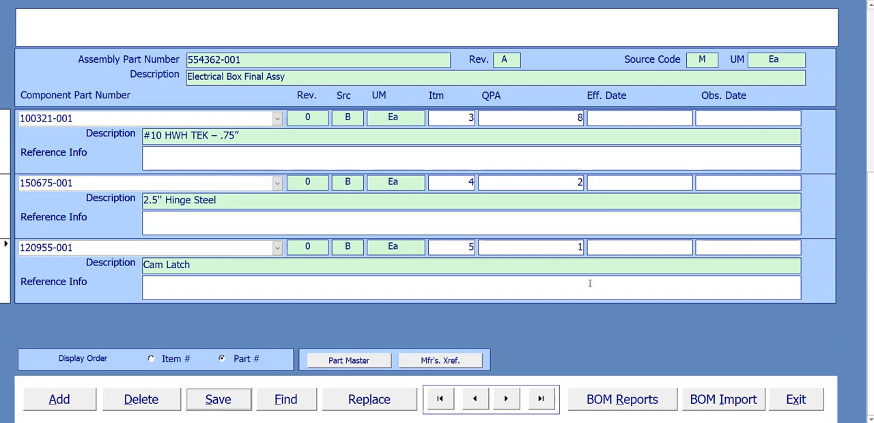
mouse_move(632, 418)
click(669, 403)
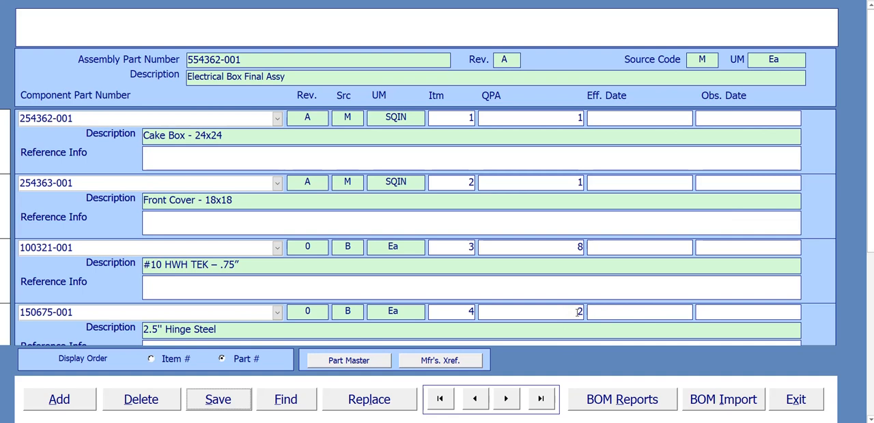
double_click(578, 311)
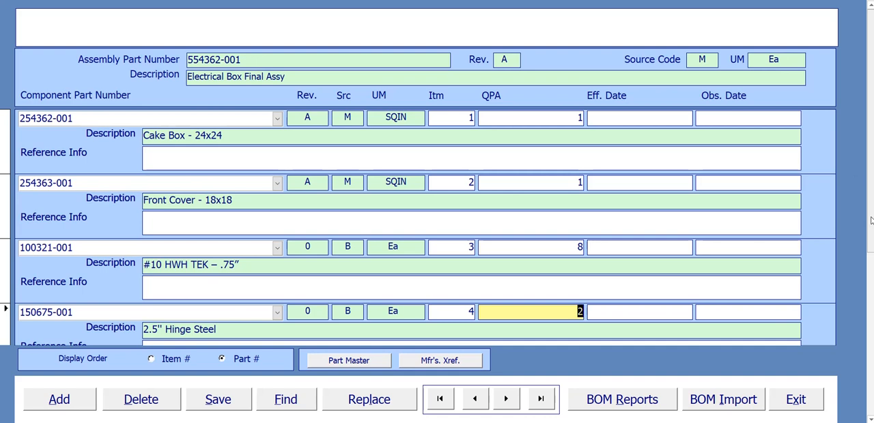
scroll(870, 219, down, 2)
scroll(869, 212, up, 2)
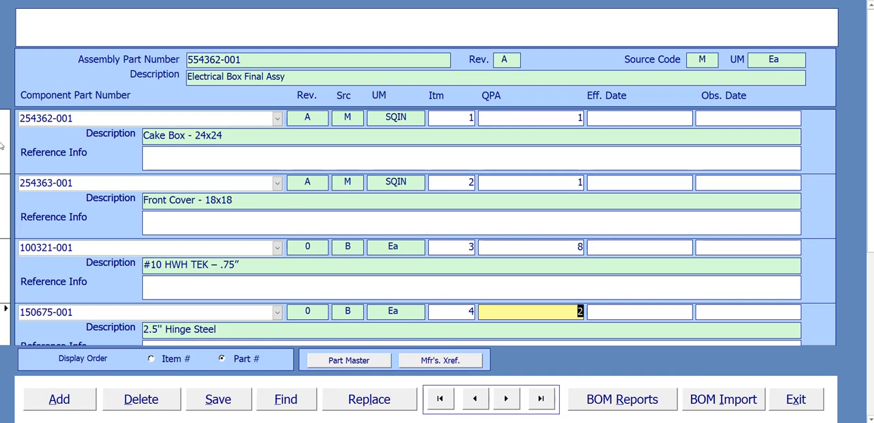
click(229, 402)
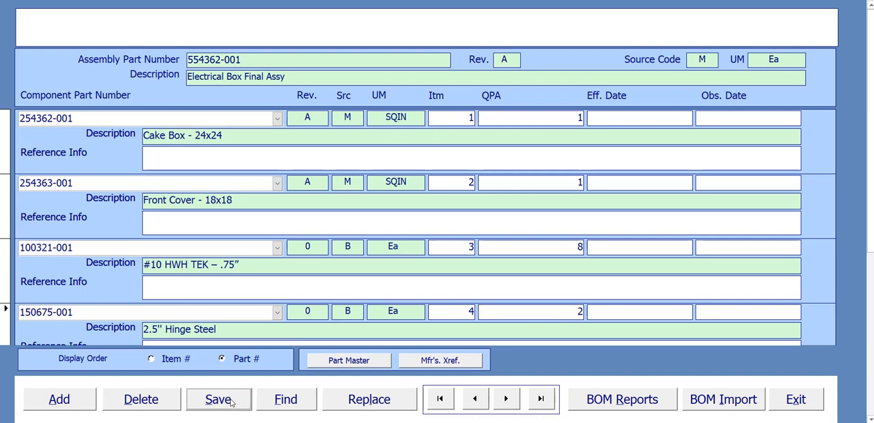